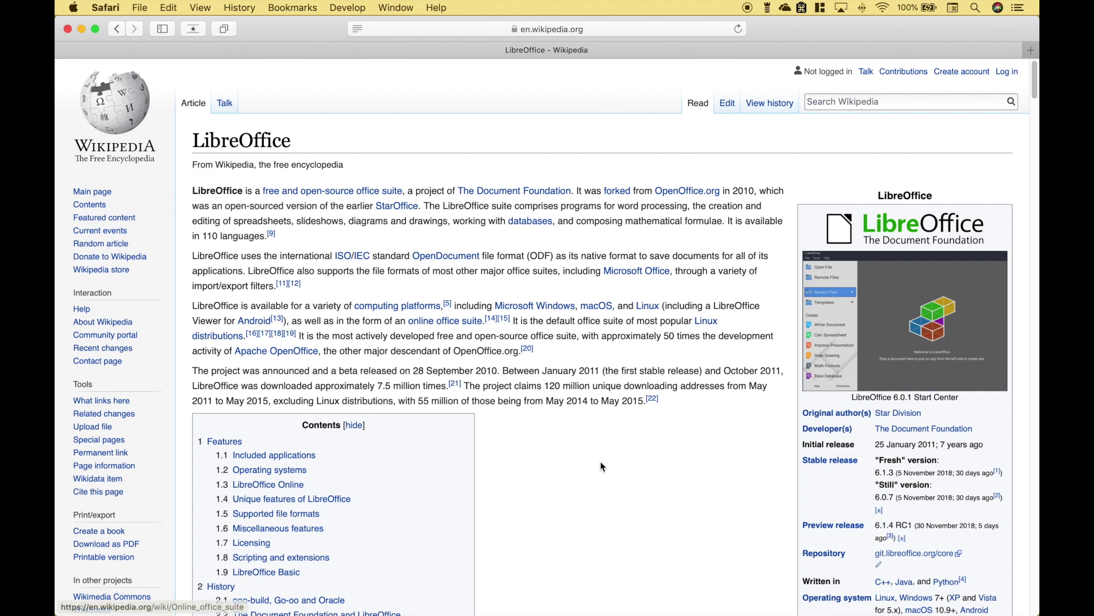
Export the LibreOffice Wikipedia article from Safari as PDF 'LibreOffice - Wikipedia' to the Desktop
scroll(631, 501, "down", 5)
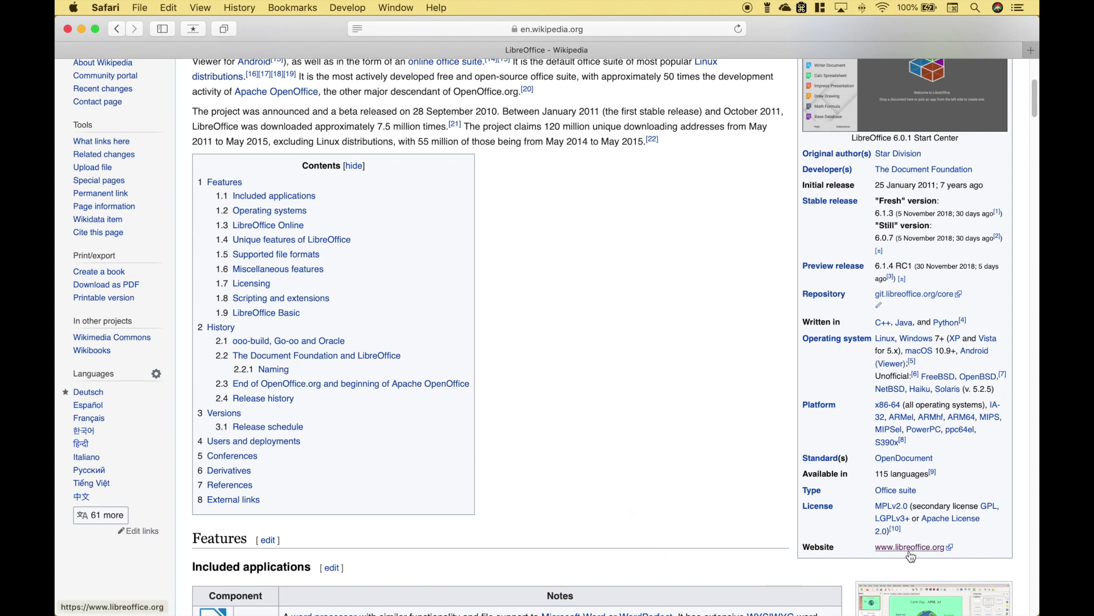
scroll(593, 332, "down", 9)
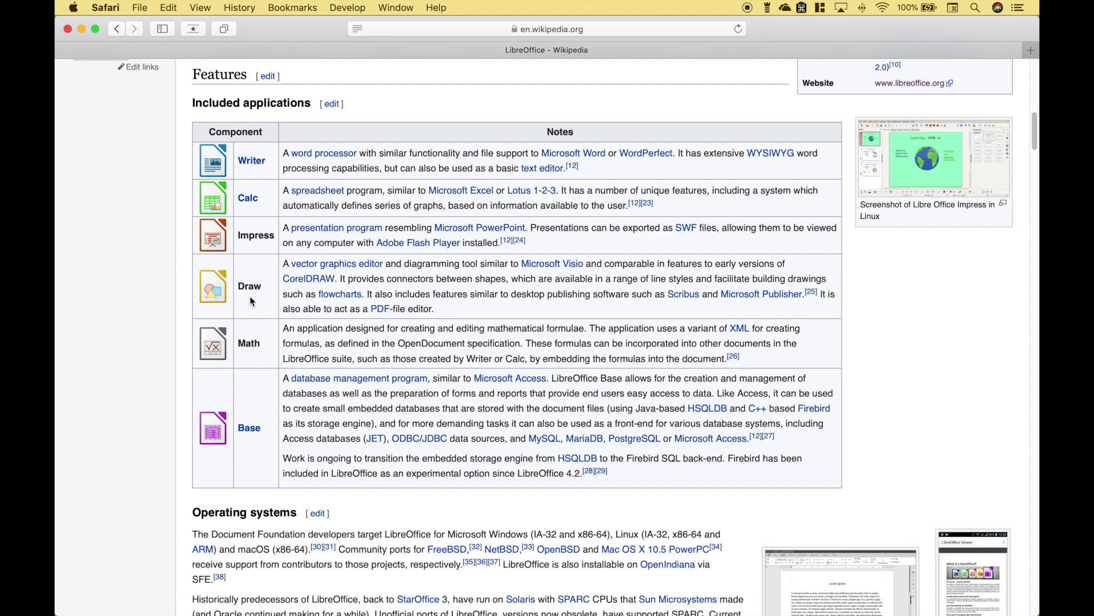
scroll(250, 297, "up", 15)
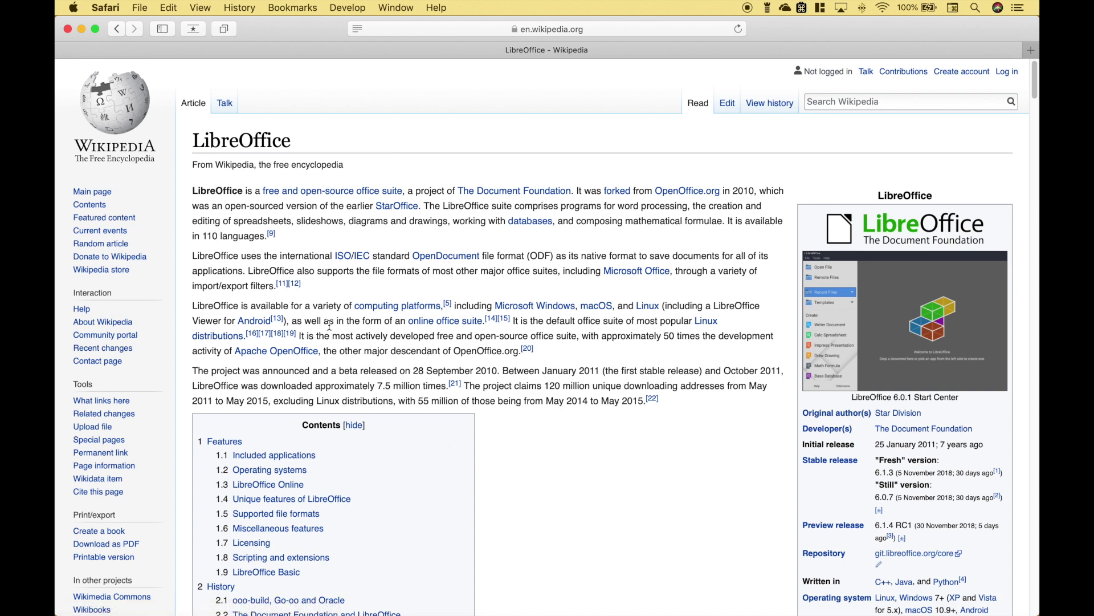
left_click(140, 8)
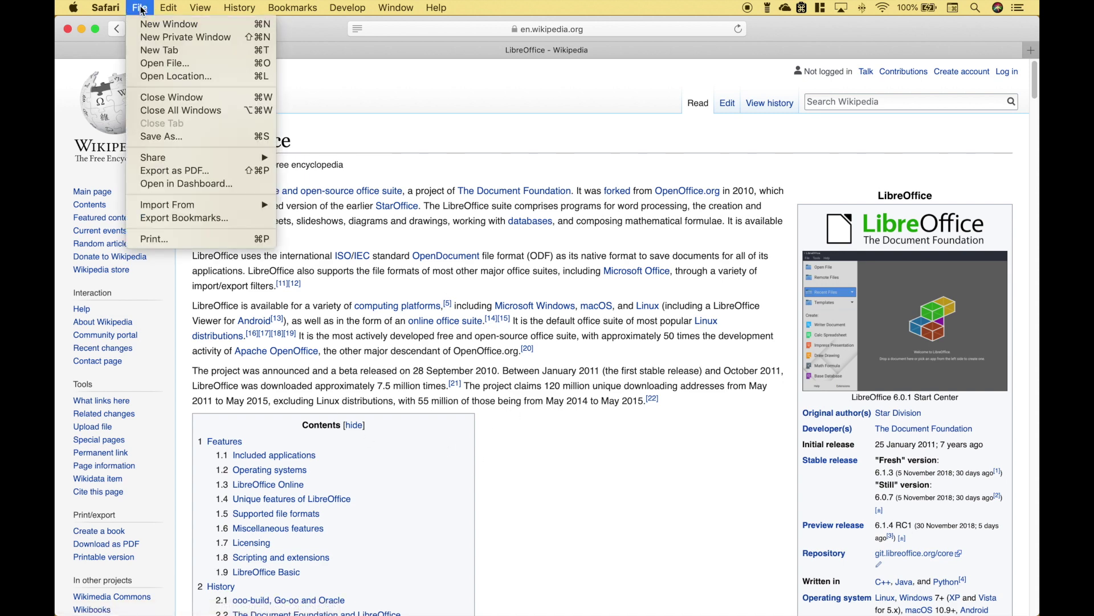
left_click(169, 175)
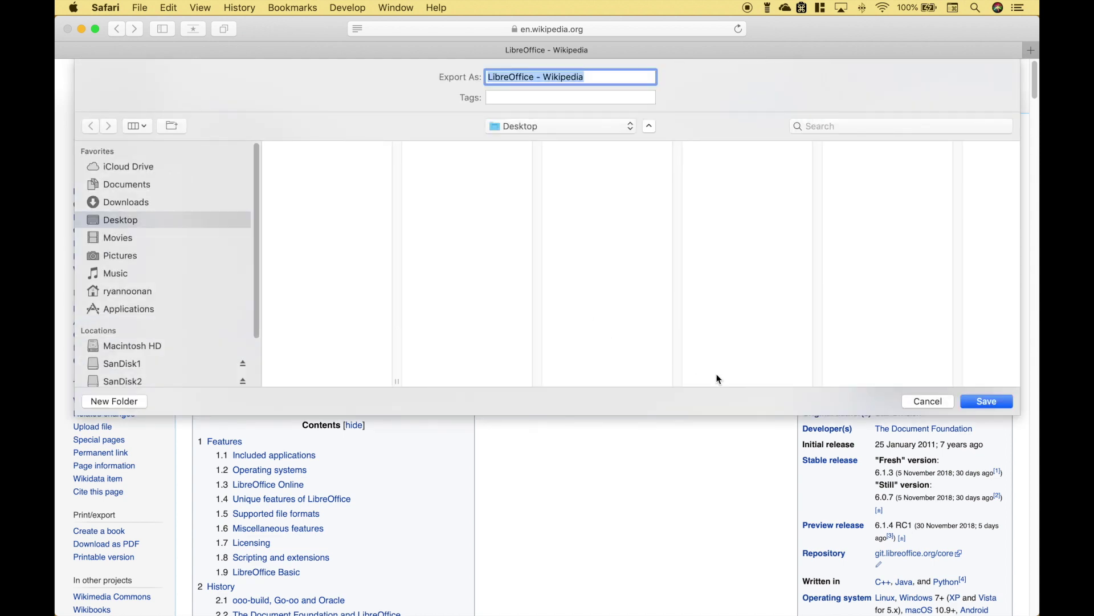
left_click(981, 403)
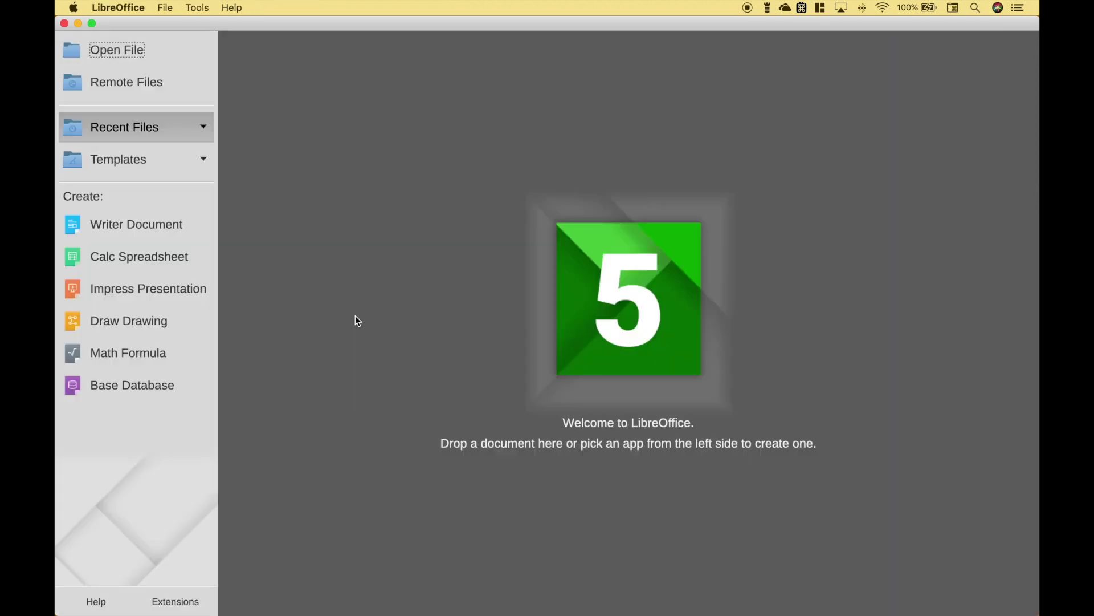
Start a Draw drawing and open 'LibreOffice - Wikipedia.pdf' from the Desktop for editing
left_click(110, 327)
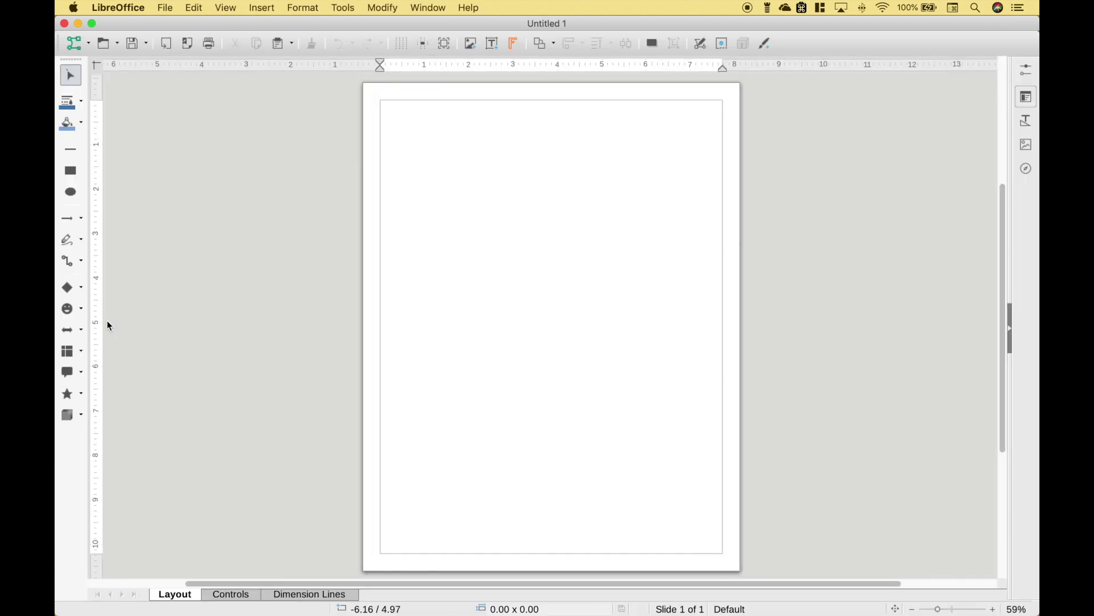
left_click(167, 10)
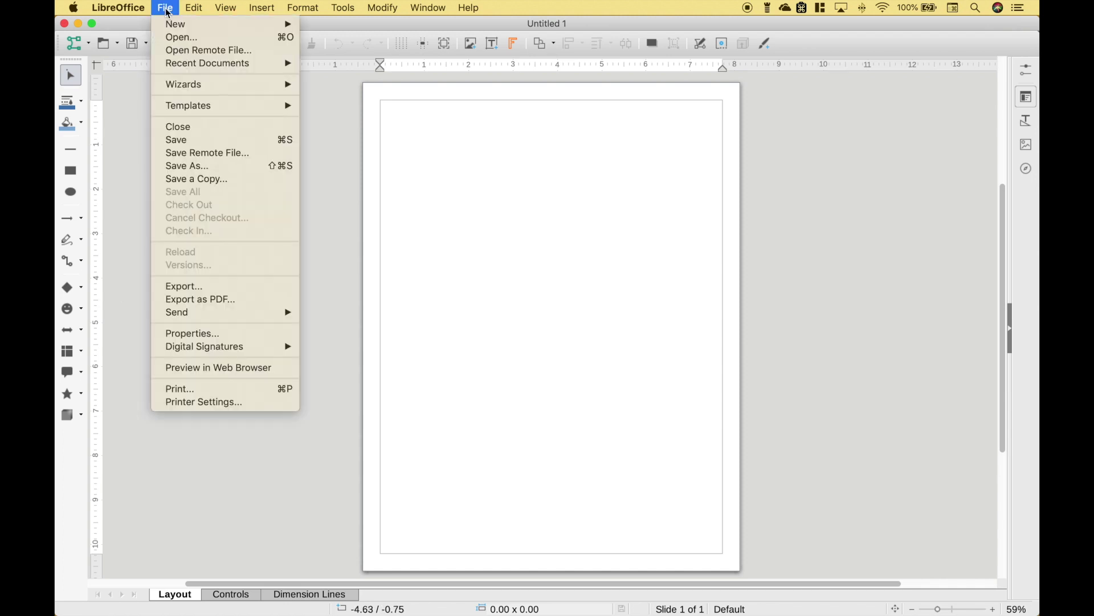
left_click(176, 38)
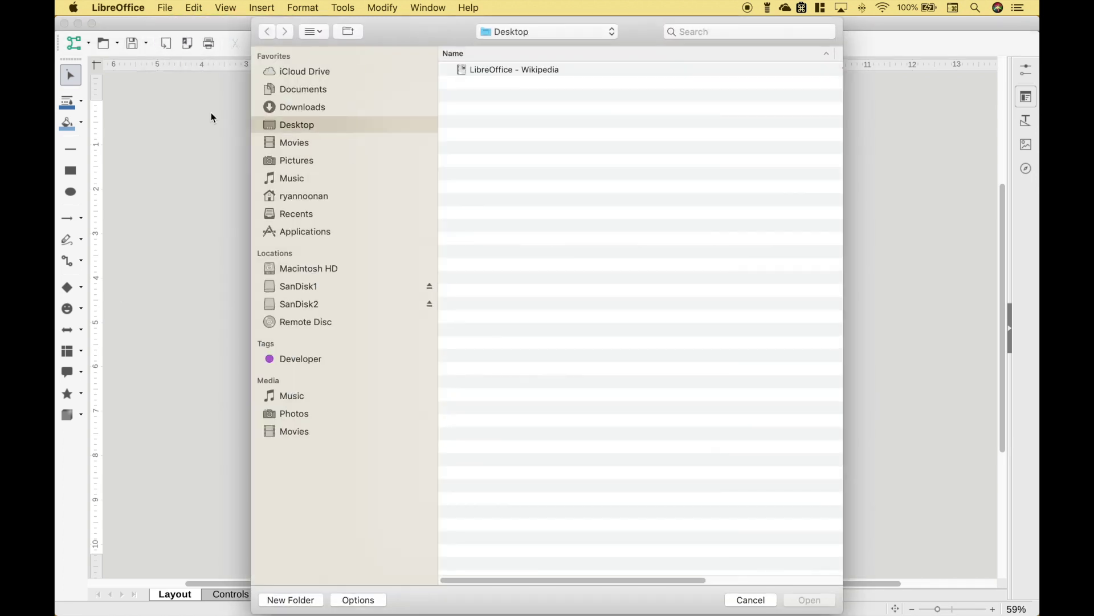
left_click(490, 70)
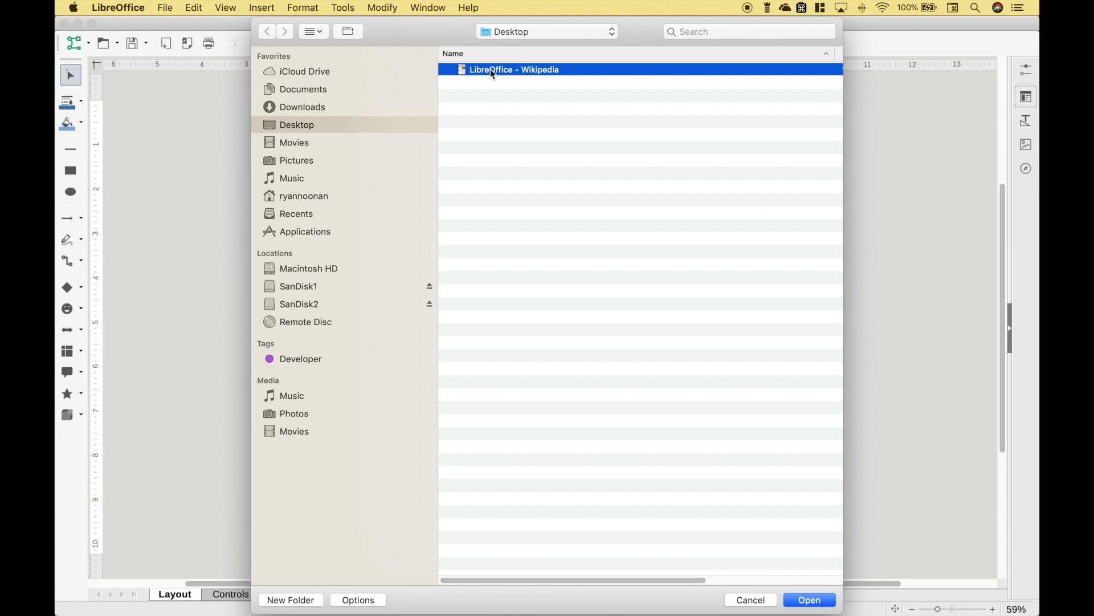
left_click(811, 601)
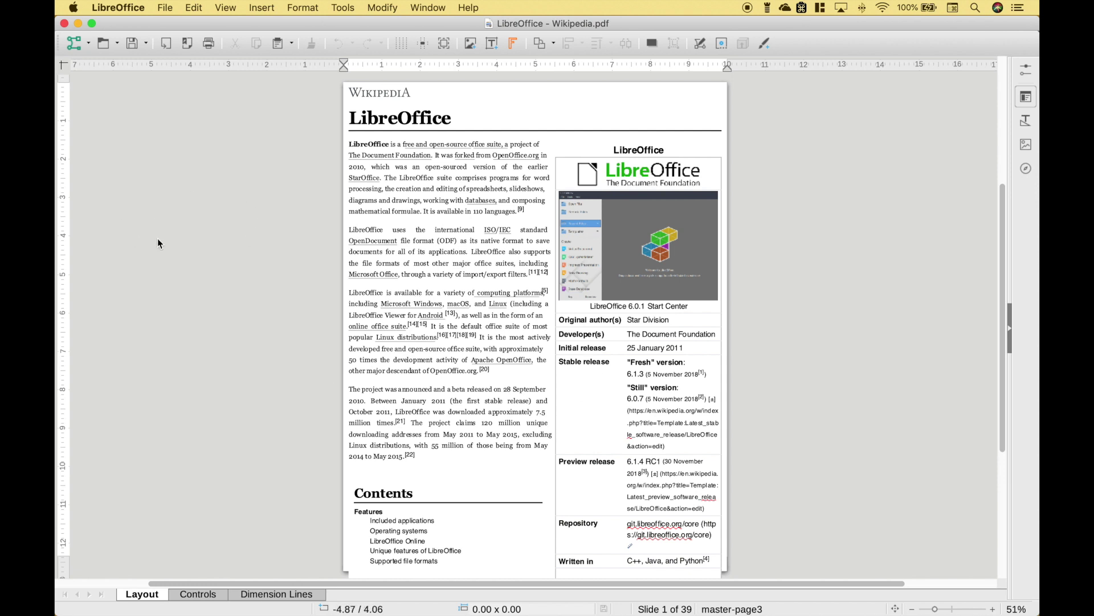
left_click(225, 9)
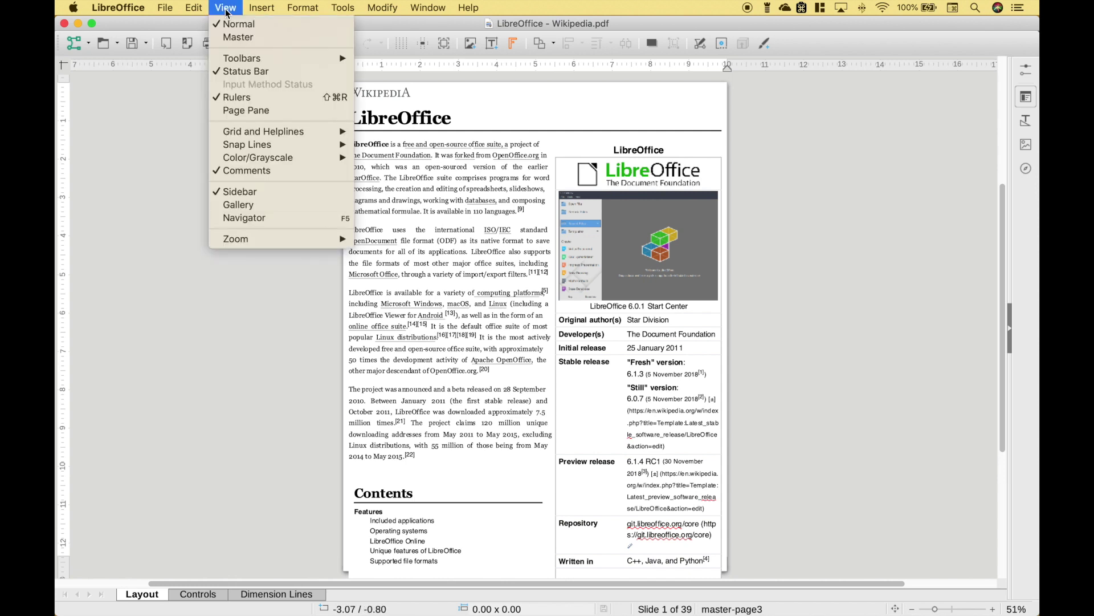
Turn on the Pages pane to show thumbnails of the PDF's pages
left_click(246, 116)
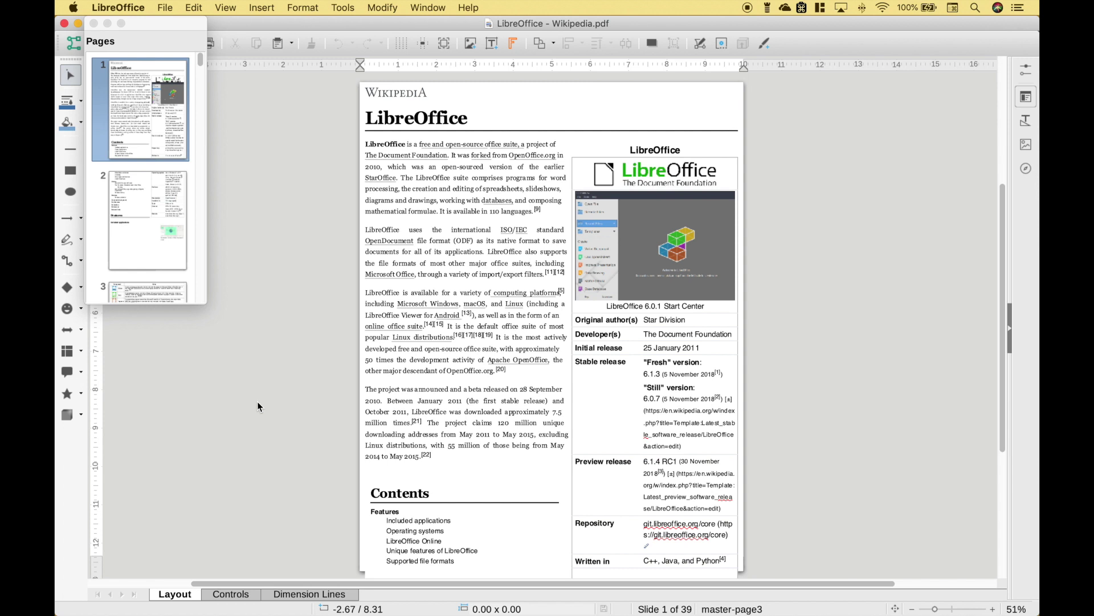
Change the page title to 'LibreOffice is great!' by appending 'is great!'
left_click(467, 123)
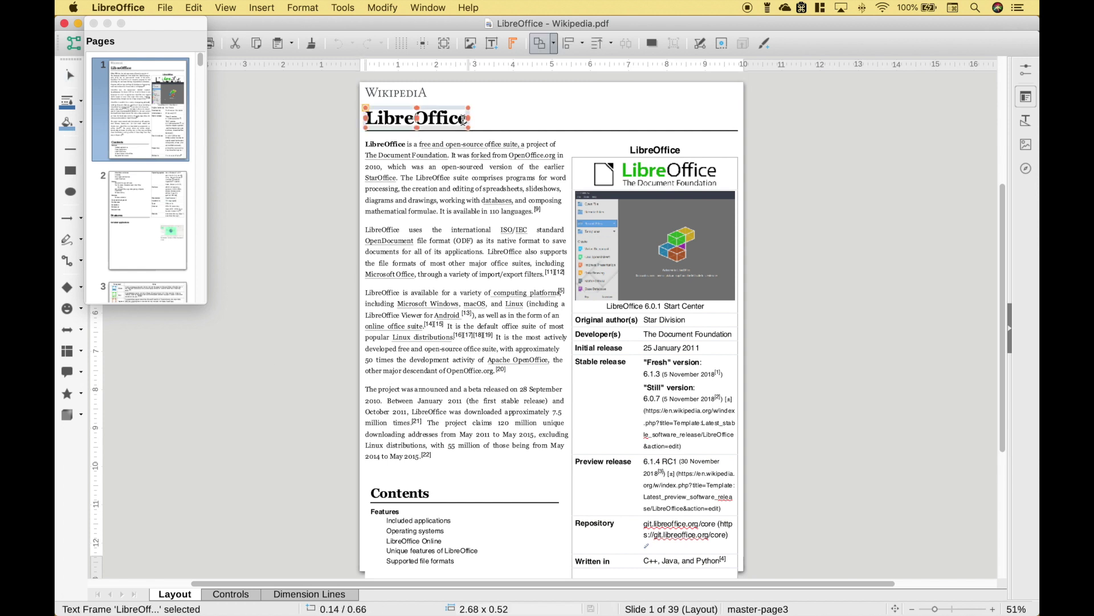
left_click(463, 119)
key("End")
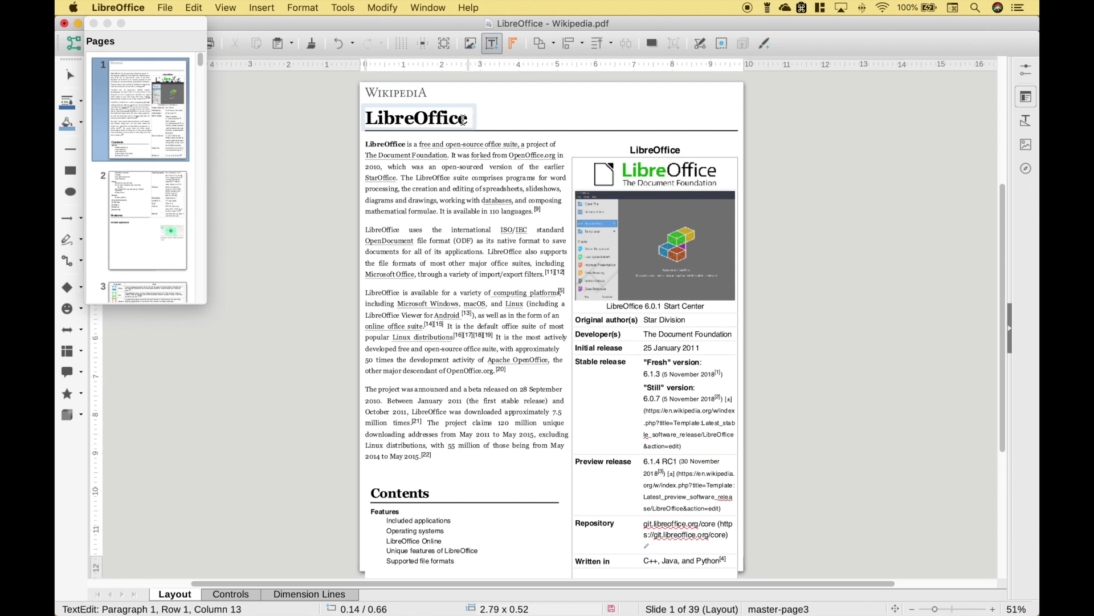
type("is")
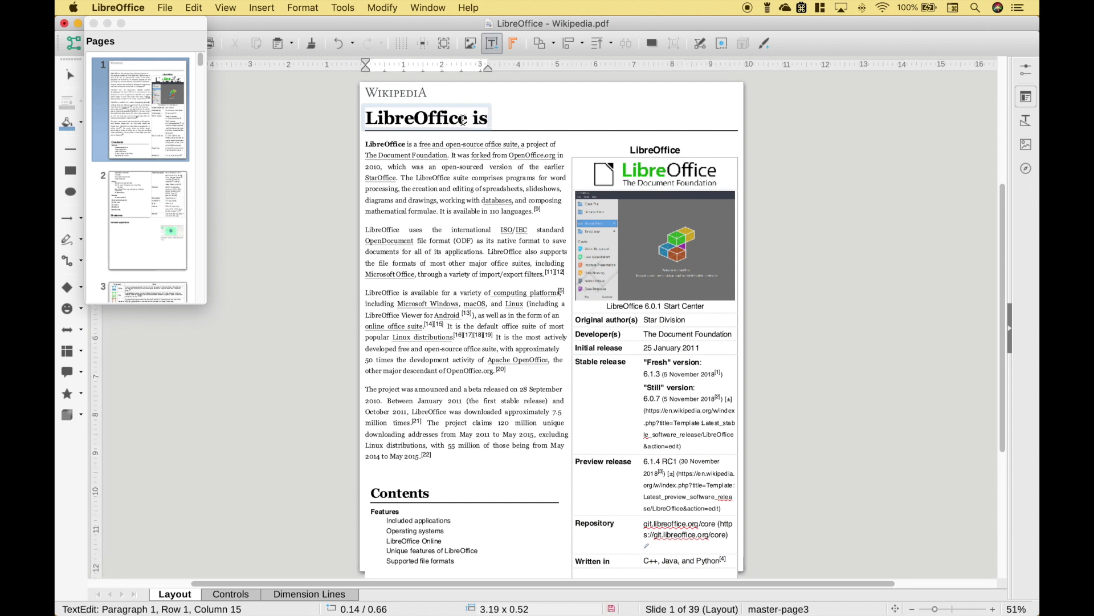
type(" gre")
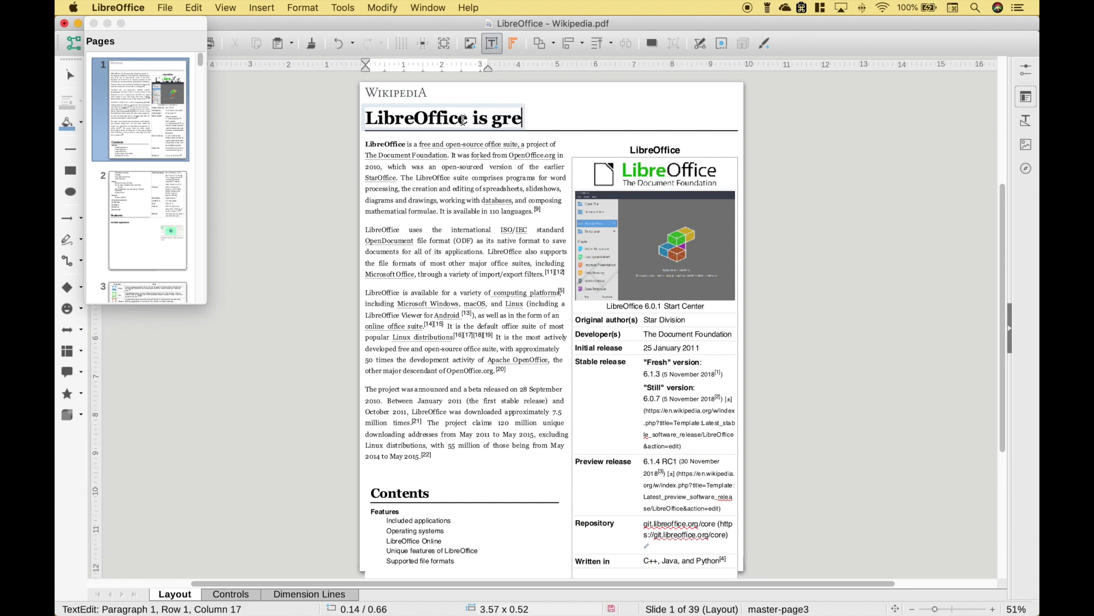
type("at!")
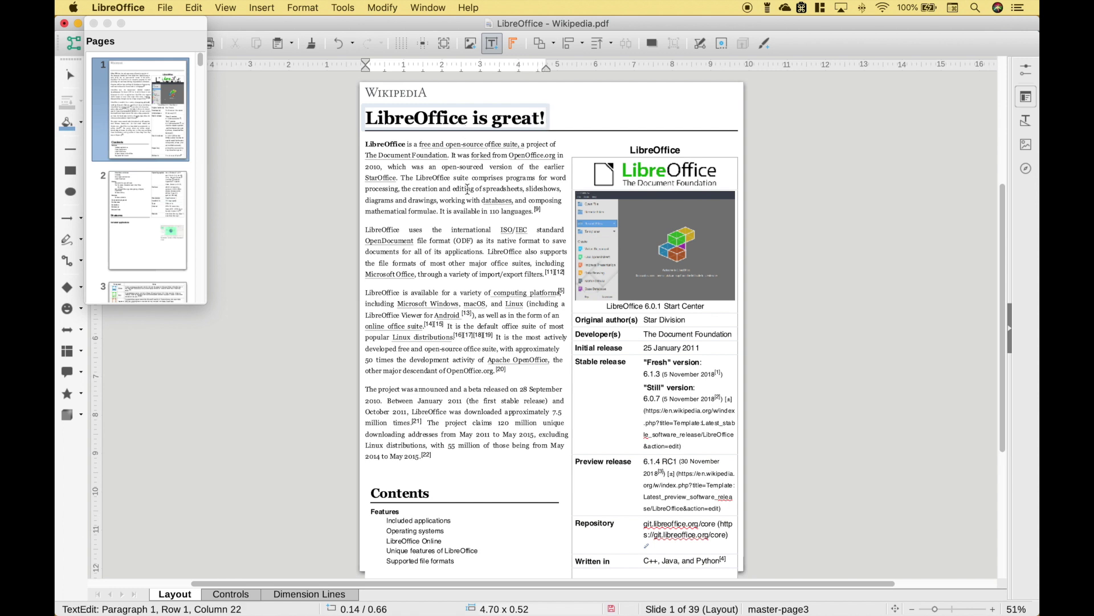
Delete the 'Contents' heading text box from page one
left_click(414, 493)
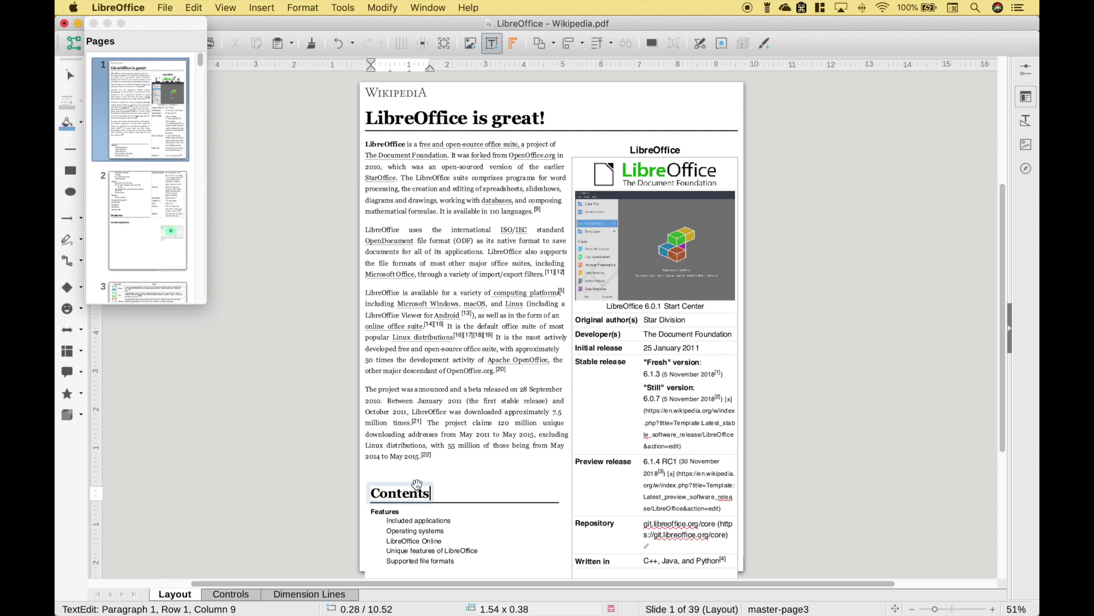
key("Escape")
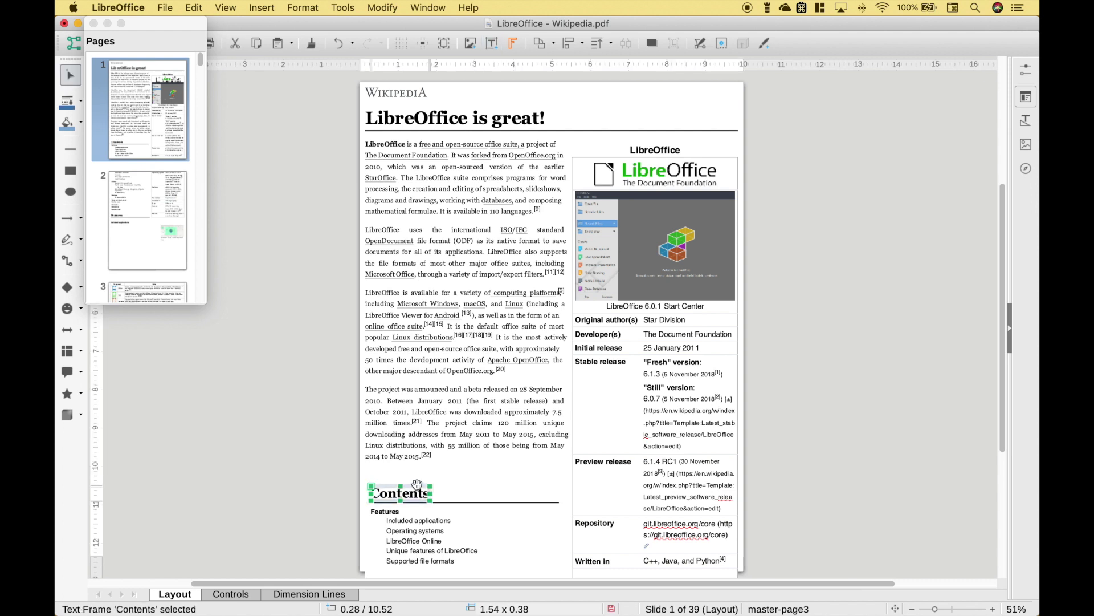
key("Delete")
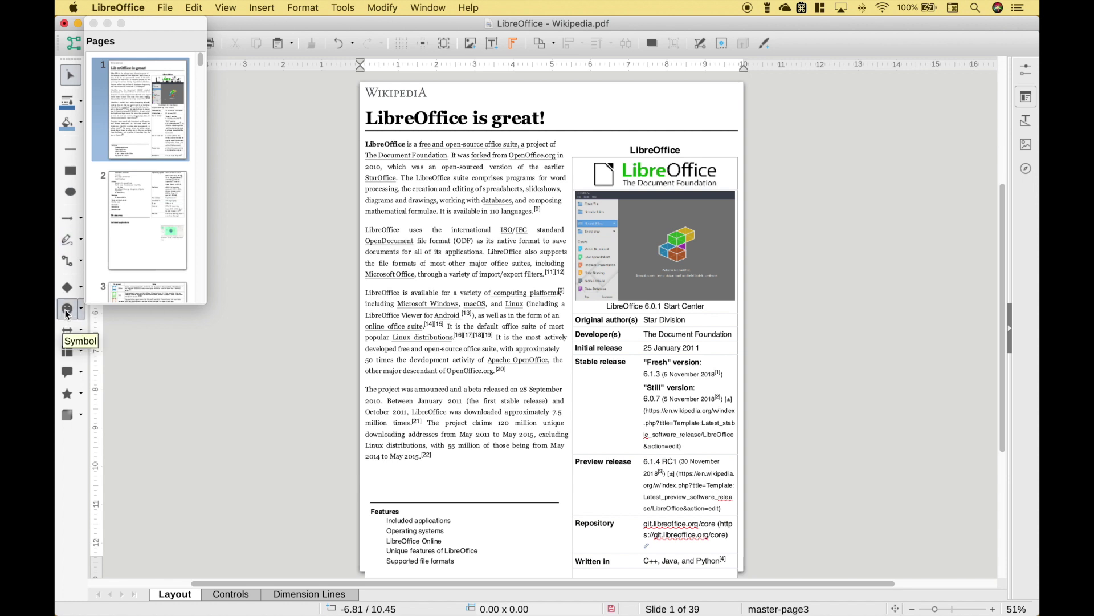
Draw a small smiley face shape above the Features list on page 1
left_click(67, 311)
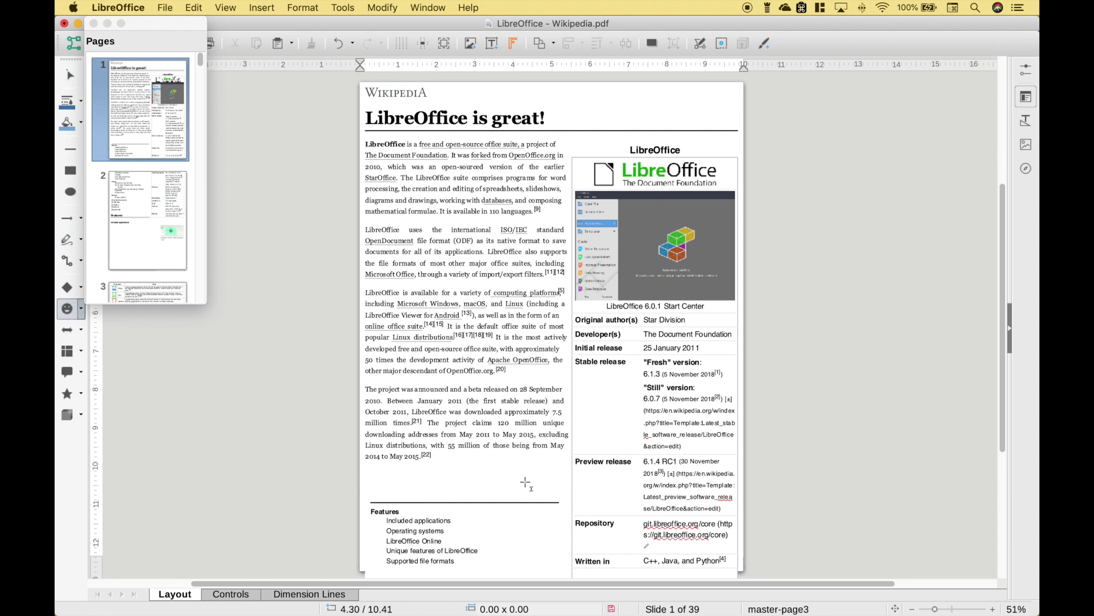
left_click_drag(525, 483, 504, 461)
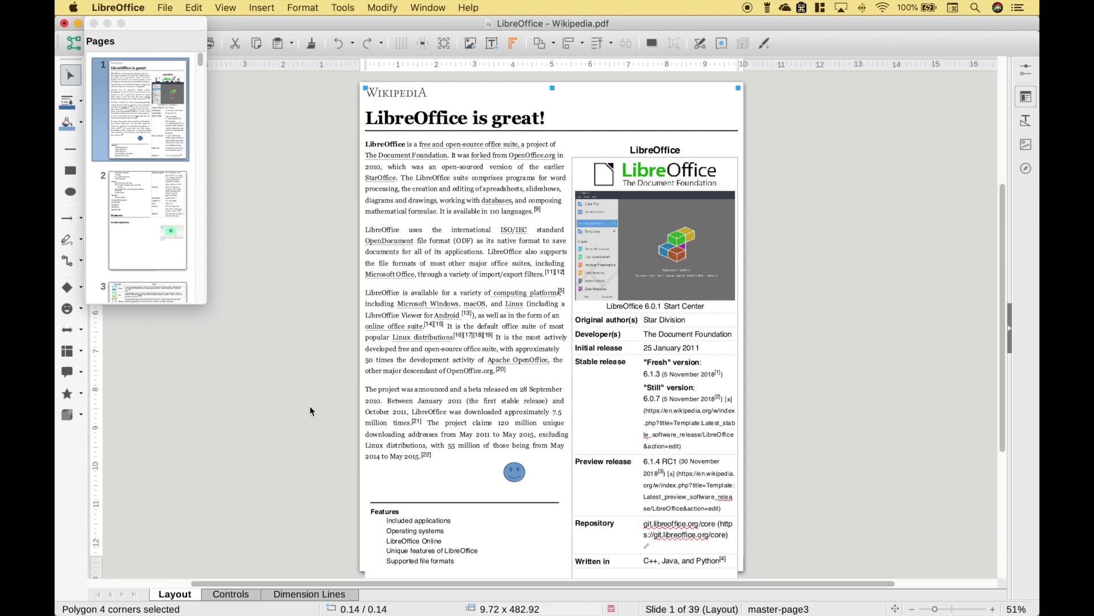
left_click(156, 217)
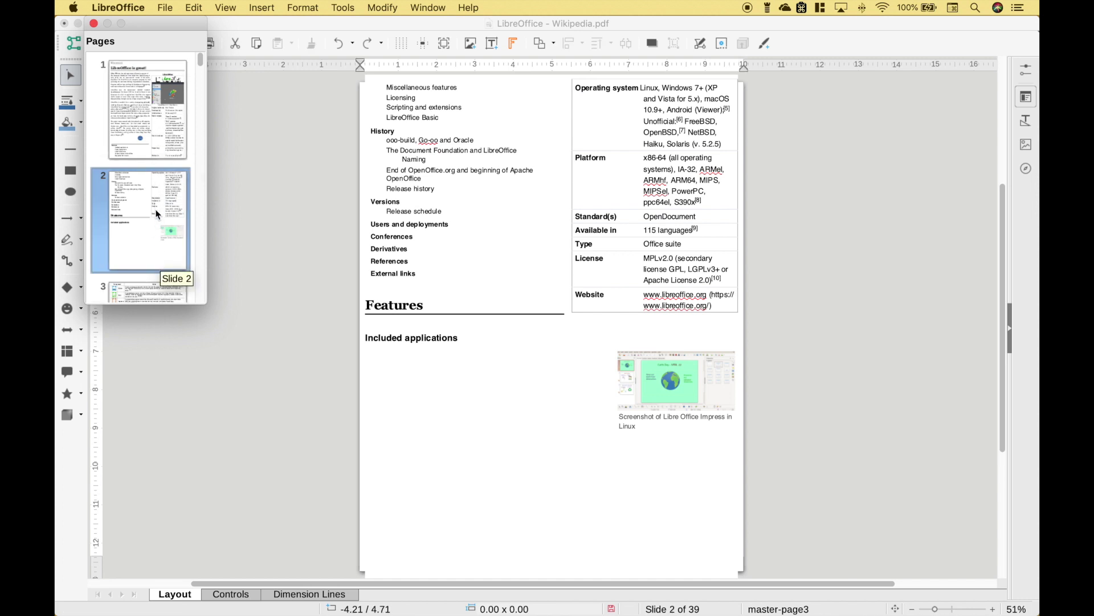
left_click(151, 139)
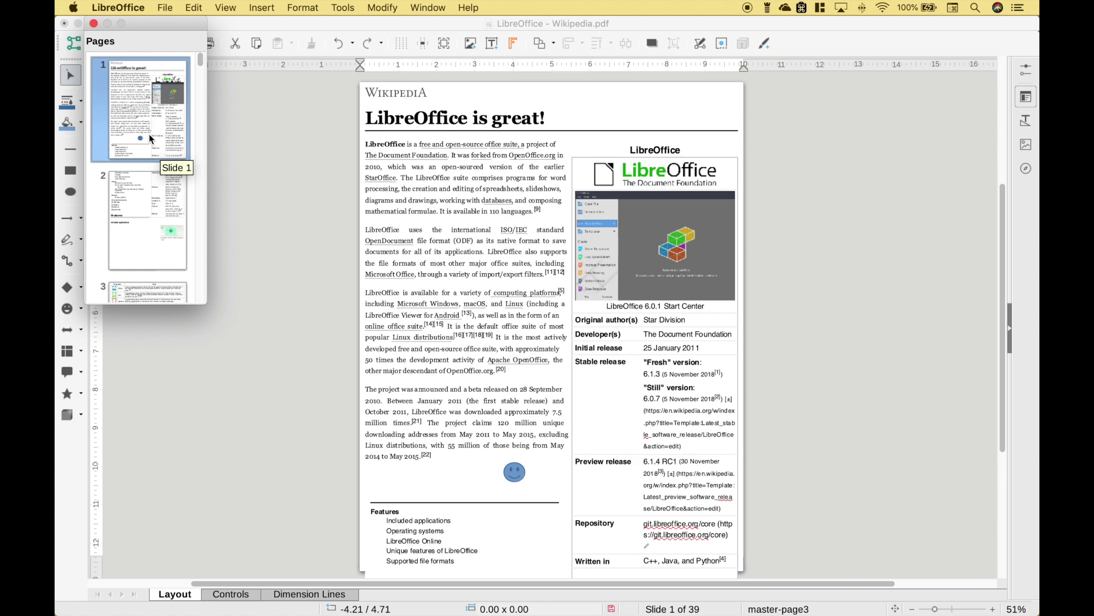
Export the edited drawing as PDF 'LibreOffice - Wikipedia 2' to the Desktop
left_click(170, 10)
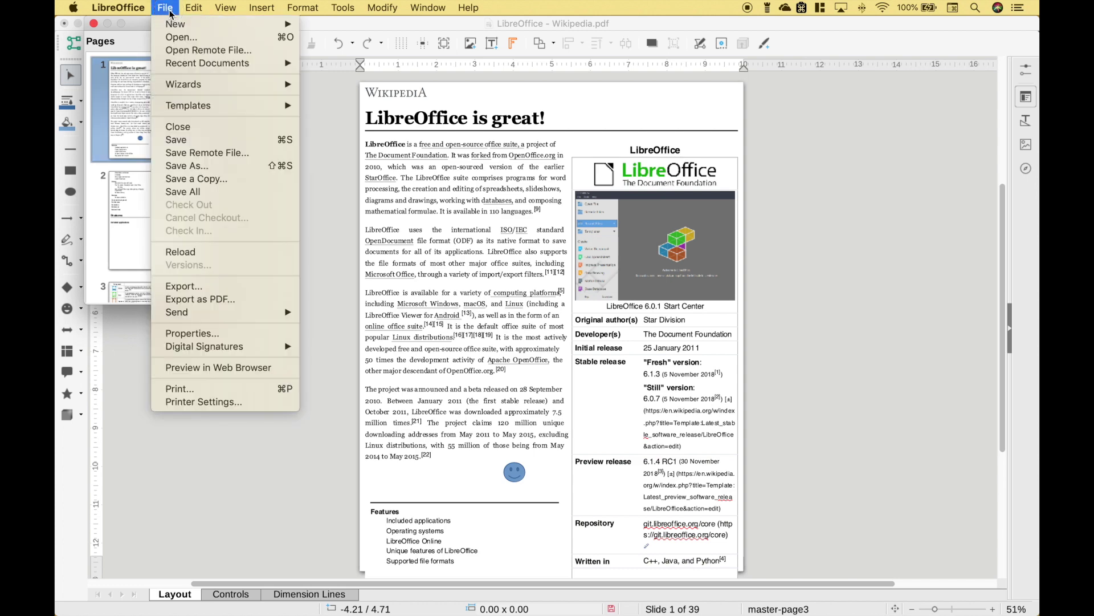
left_click(196, 299)
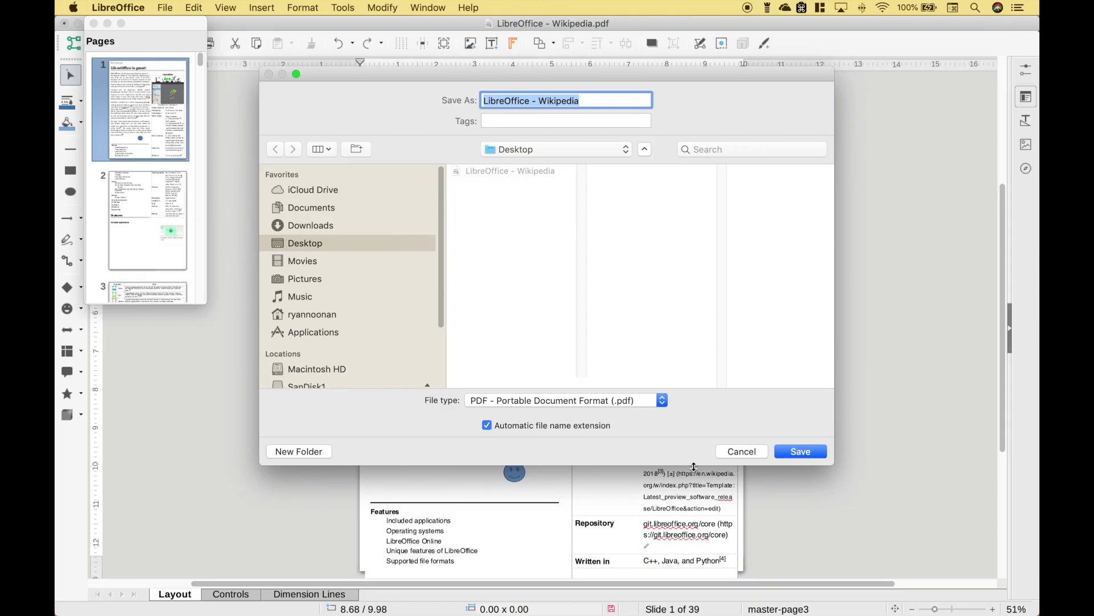
left_click(603, 101)
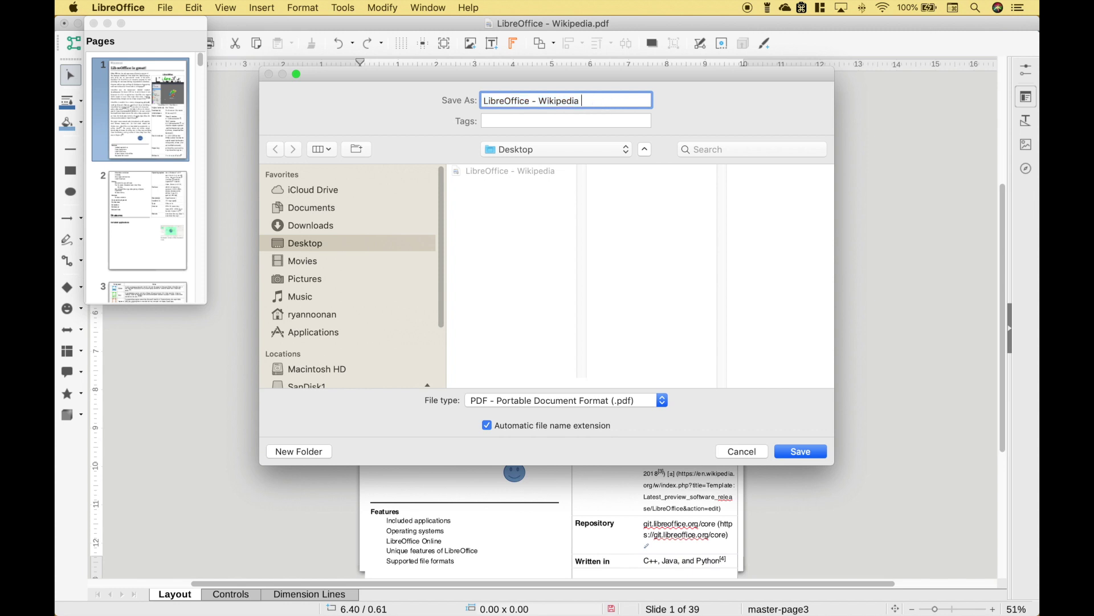
type("2")
left_click(791, 454)
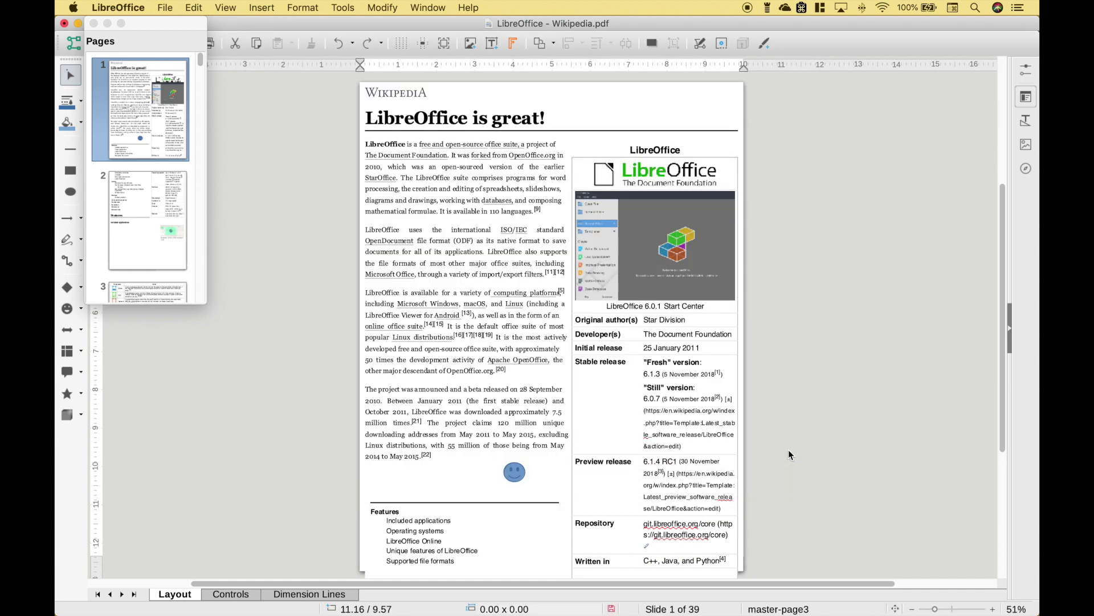
key("F11")
Open 'LibreOffice - Wikipedia 2.pdf' in Preview and check the new title and smiley
double_click(995, 126)
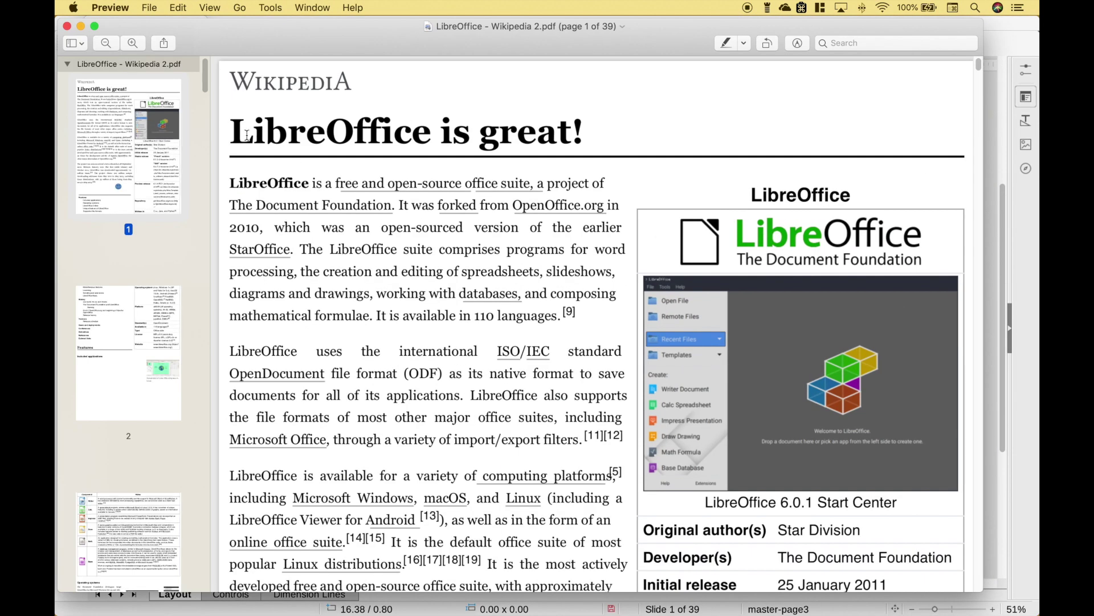
left_click_drag(230, 134, 577, 152)
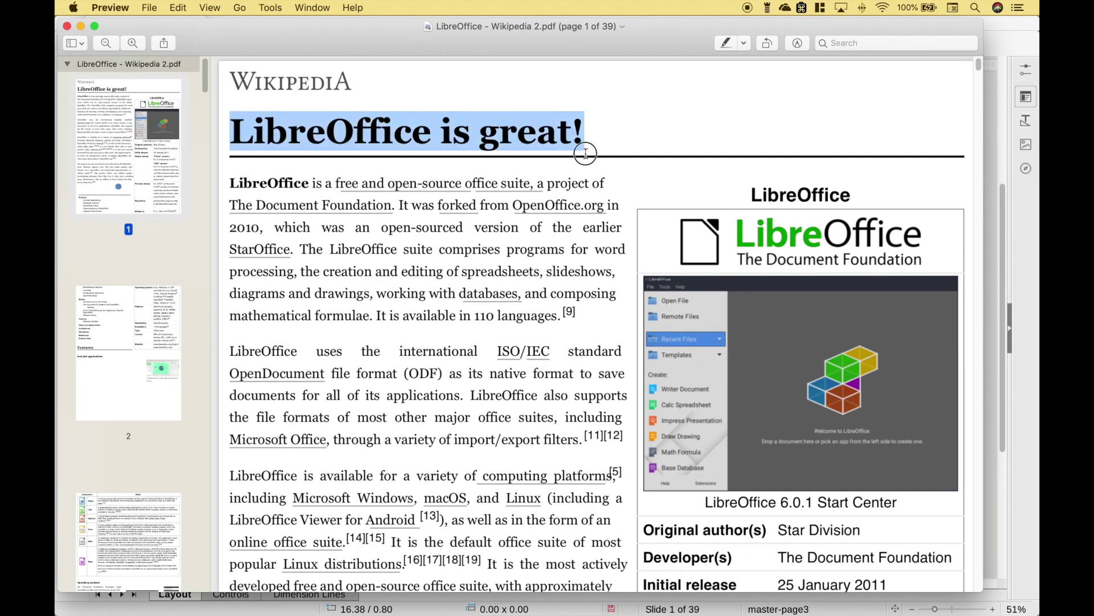
scroll(479, 147, "down", 10)
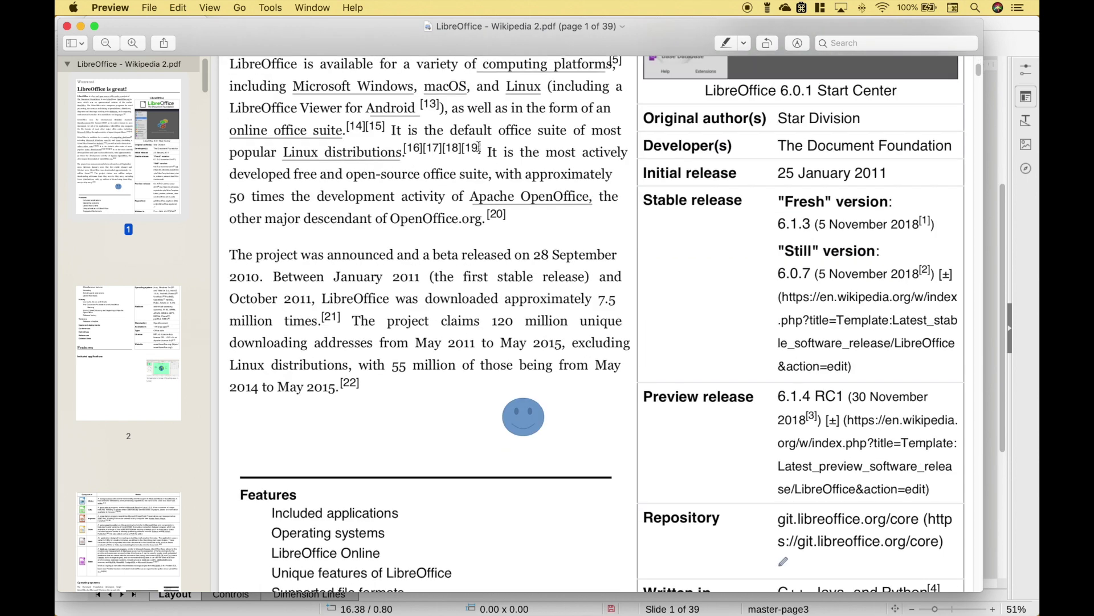